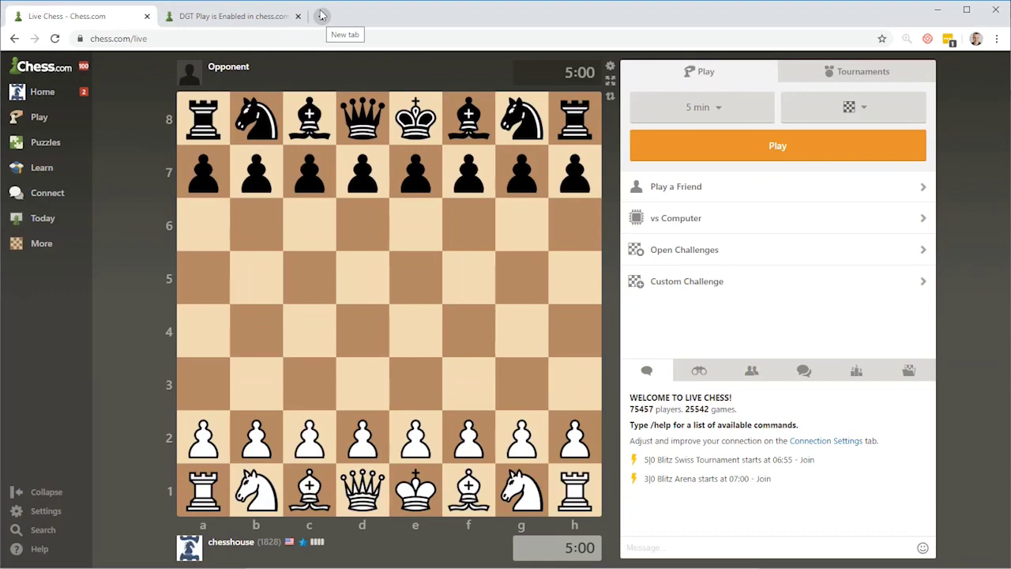
Search Google for 'dgt live chess' in a new tab and open the LiveChess Cloud result
click(321, 16)
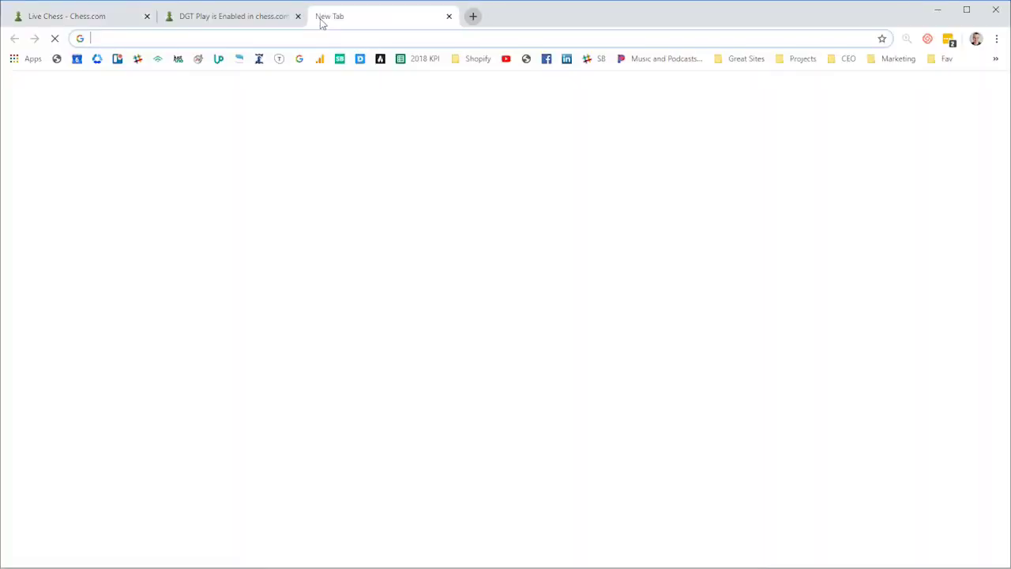
text(dgt live chess)
key(Return)
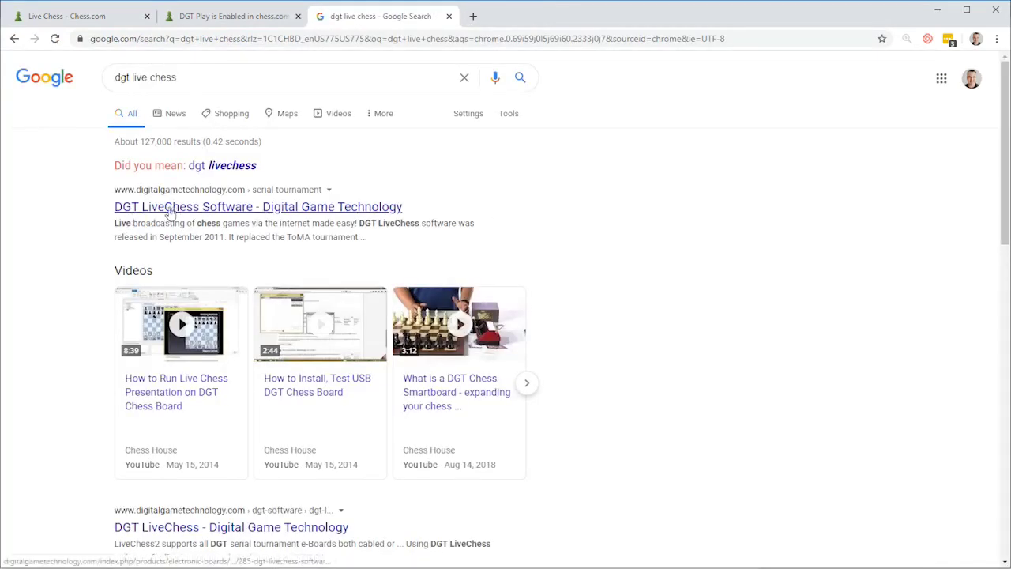
scroll(213, 471, down, 2)
click(203, 473)
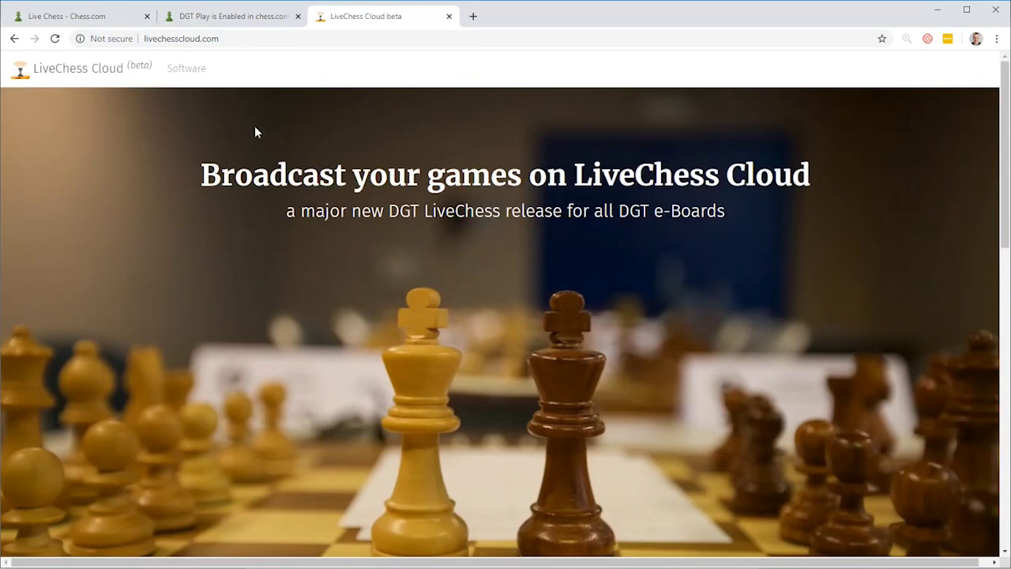
Download the DGT LiveChess 2.2 'Windows 7 and later, 64 bit' installer and run it
click(185, 73)
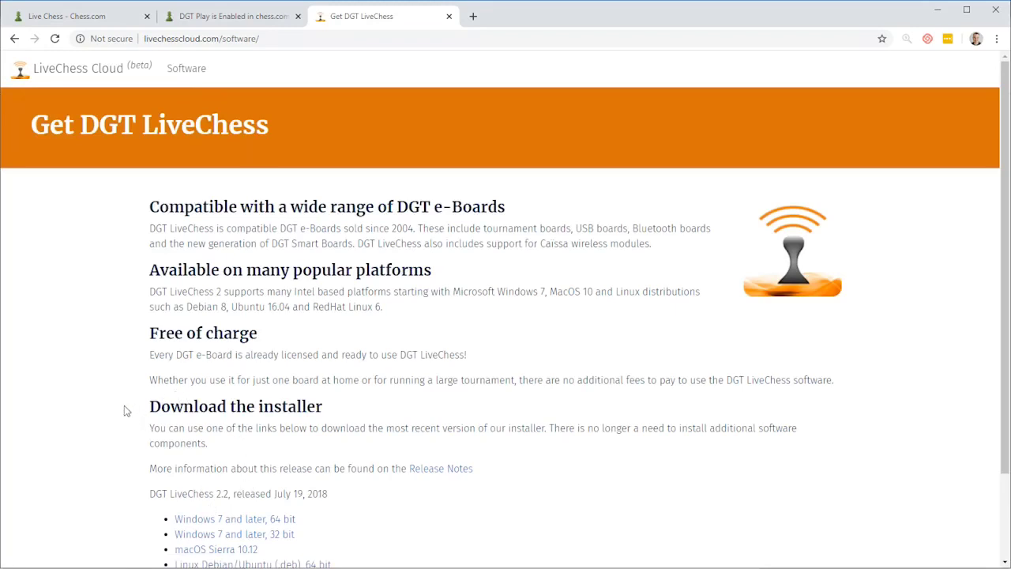
scroll(122, 474, down, 2)
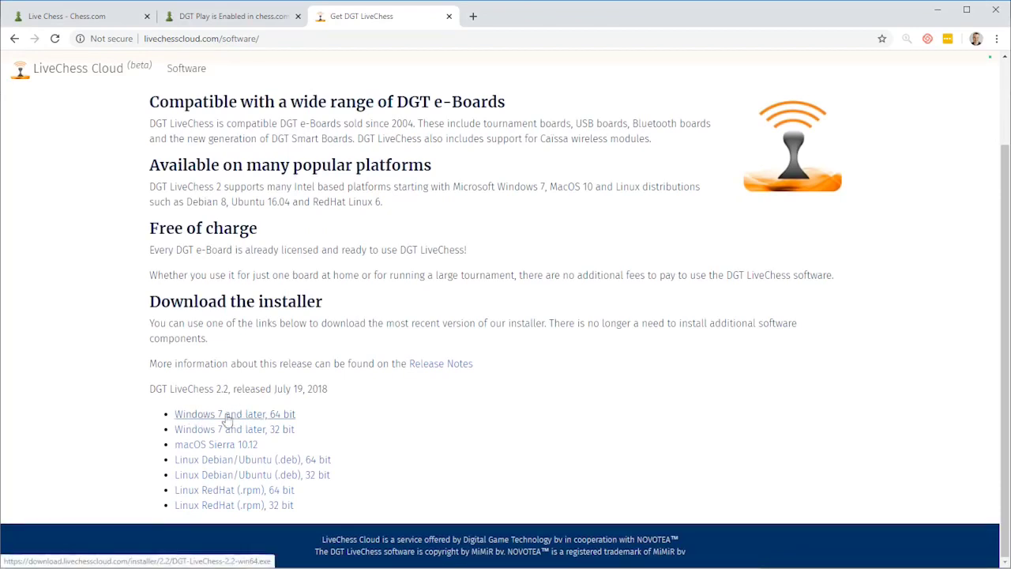
click(278, 420)
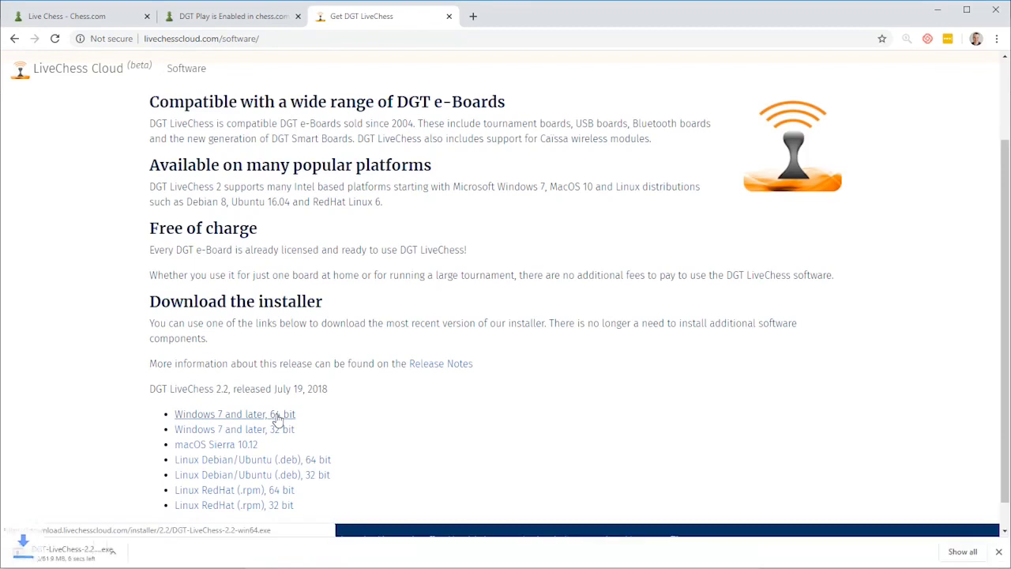
click(71, 555)
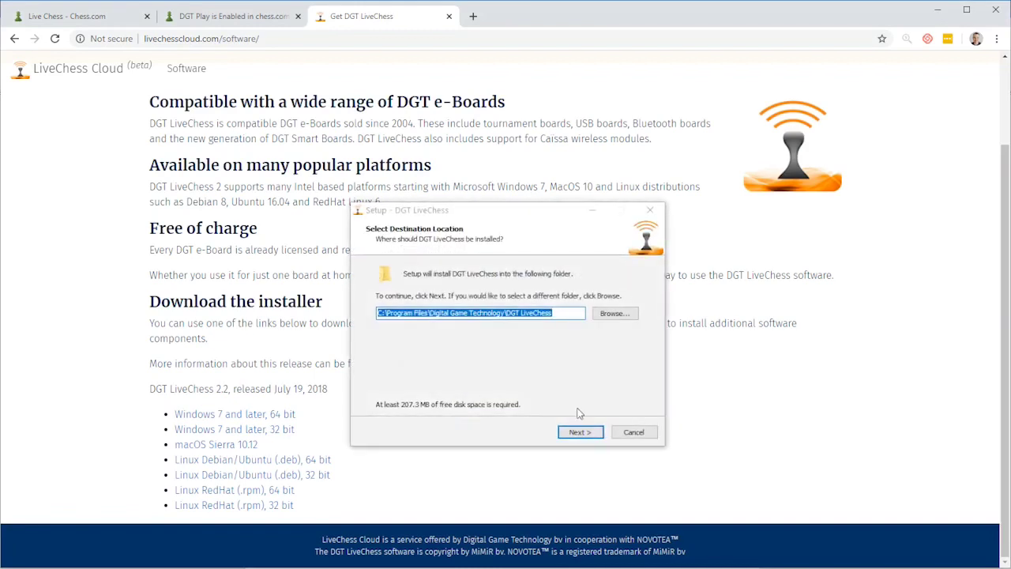
Install DGT LiveChess with the default install and Start Menu folders, then finish setup
click(578, 431)
click(579, 432)
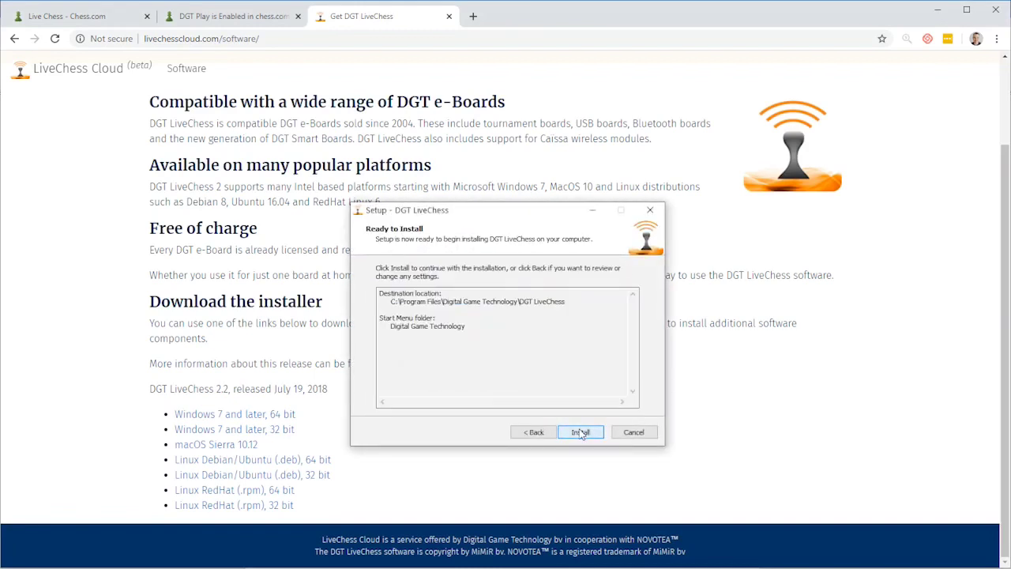
click(579, 432)
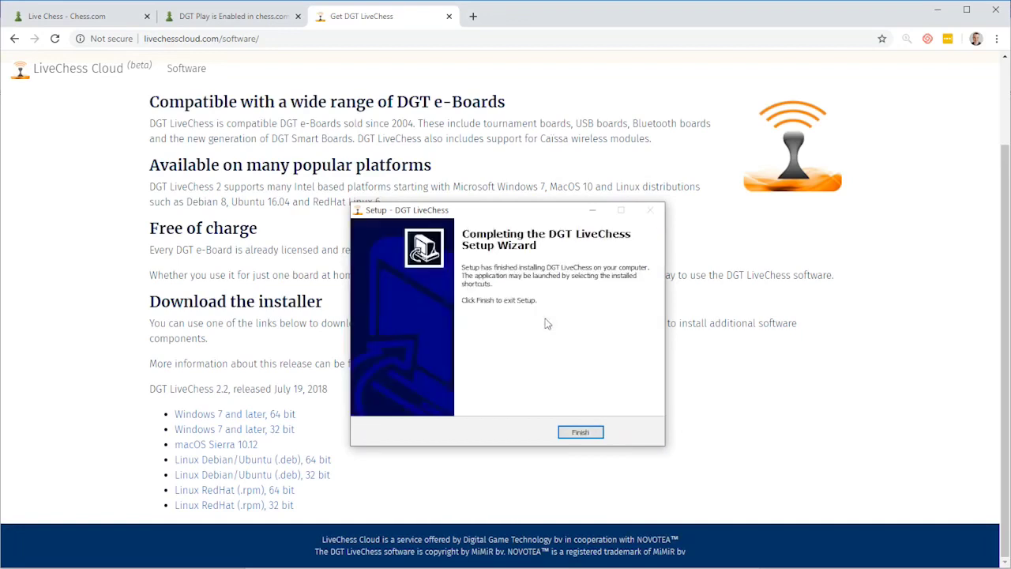
click(583, 435)
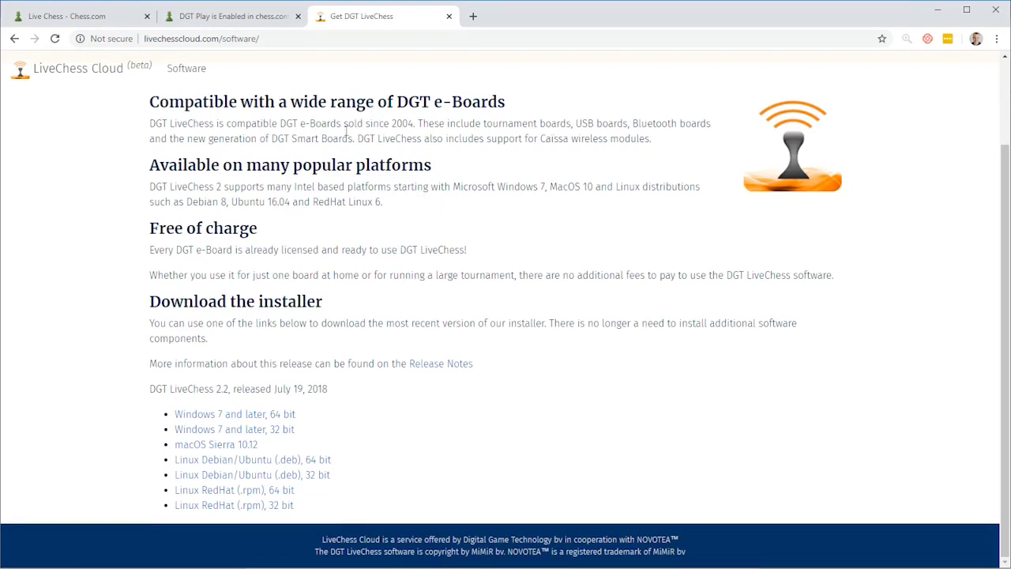
Launch DGT LiveChess 2.2.5 by searching 'dgt' in the Start menu
key(super)
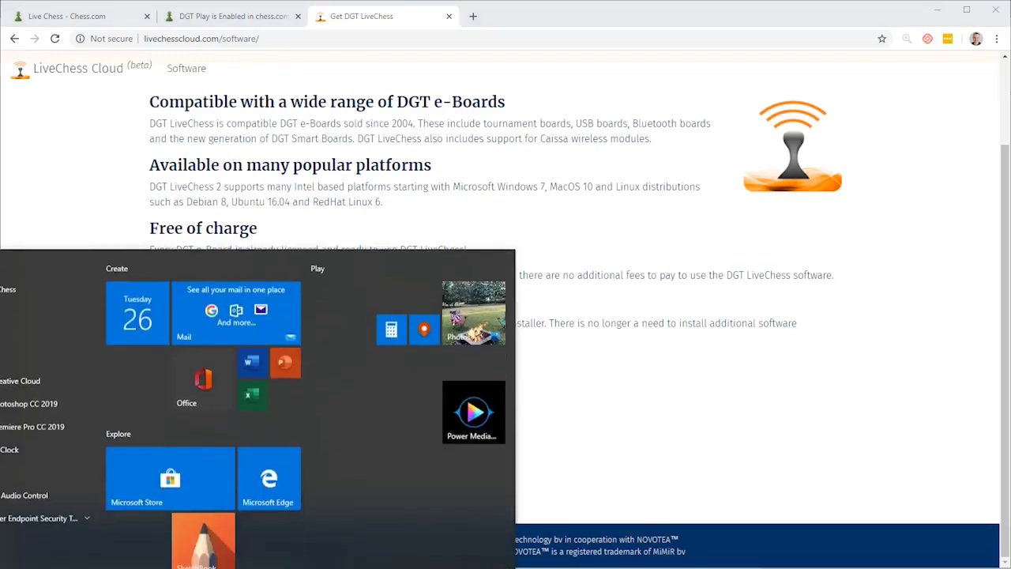
text(dgt)
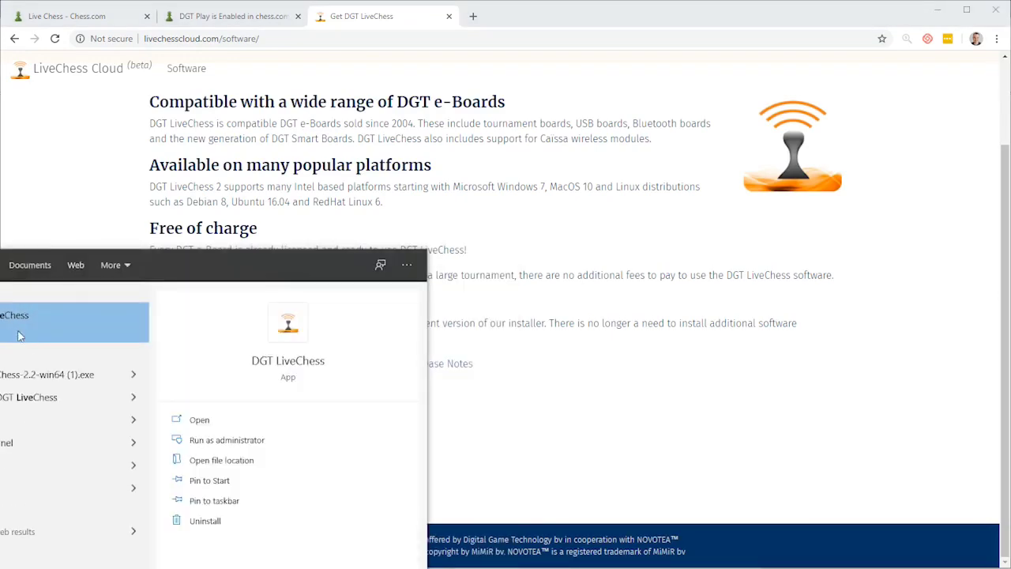
click(10, 336)
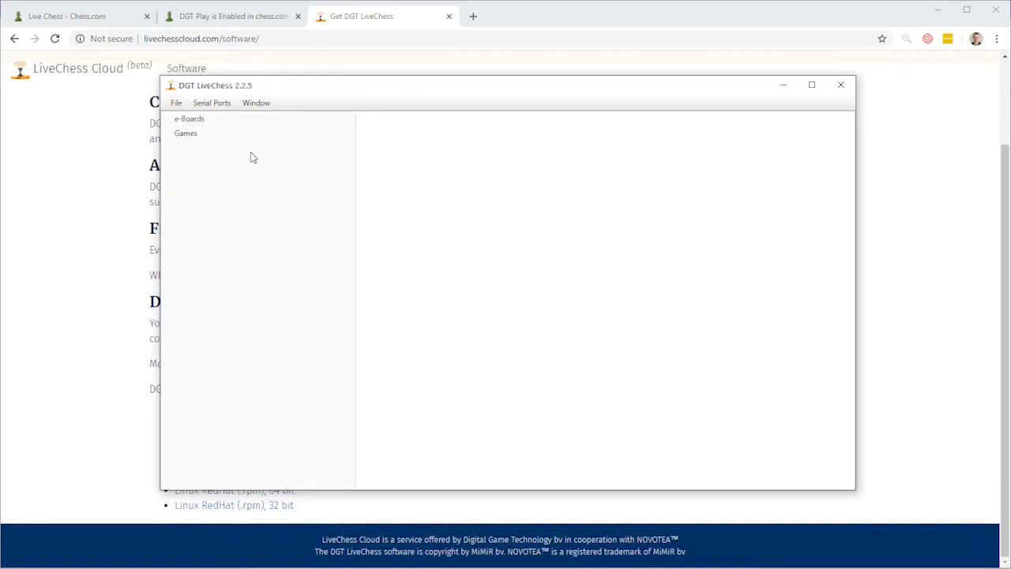
Check the Games list, then confirm the Smartboard with firmware 4.0 is connected on COM3
click(192, 124)
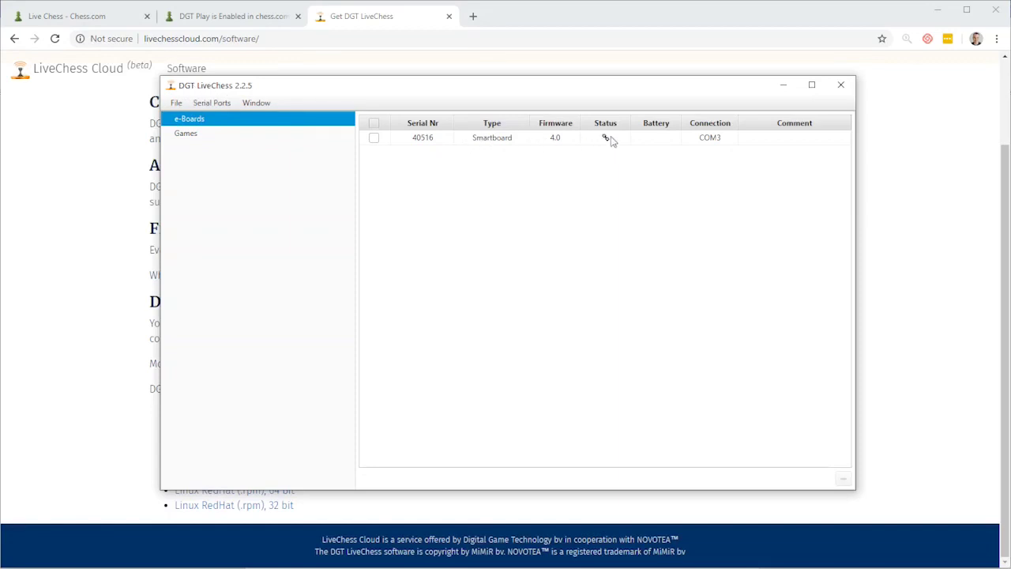
click(183, 137)
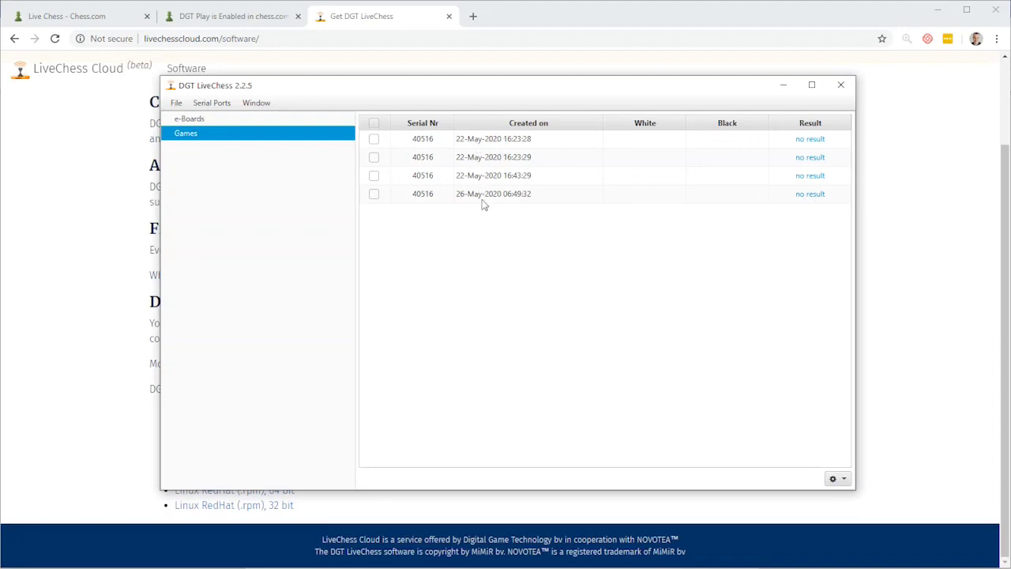
click(197, 121)
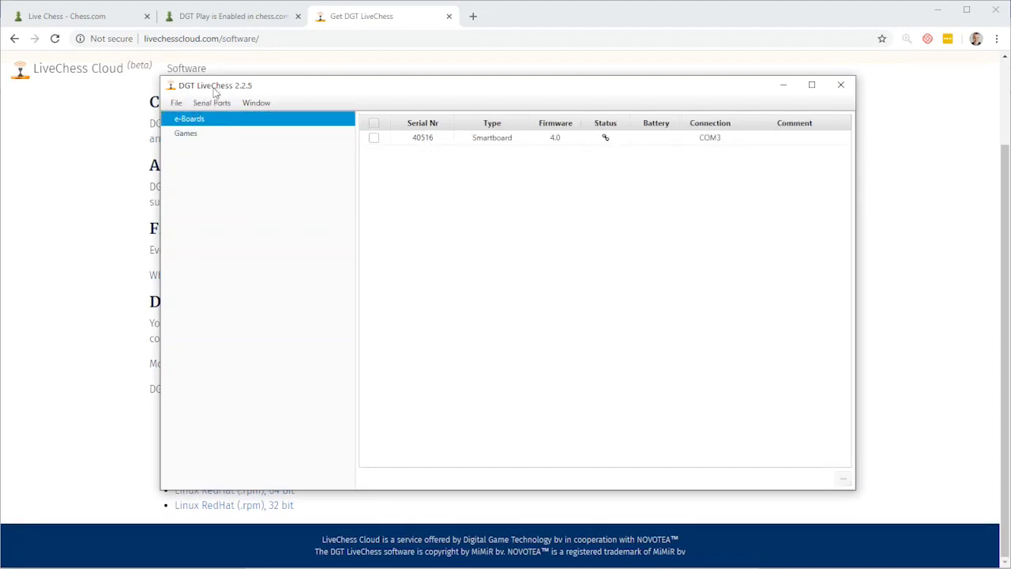
drag(225, 91, 247, 88)
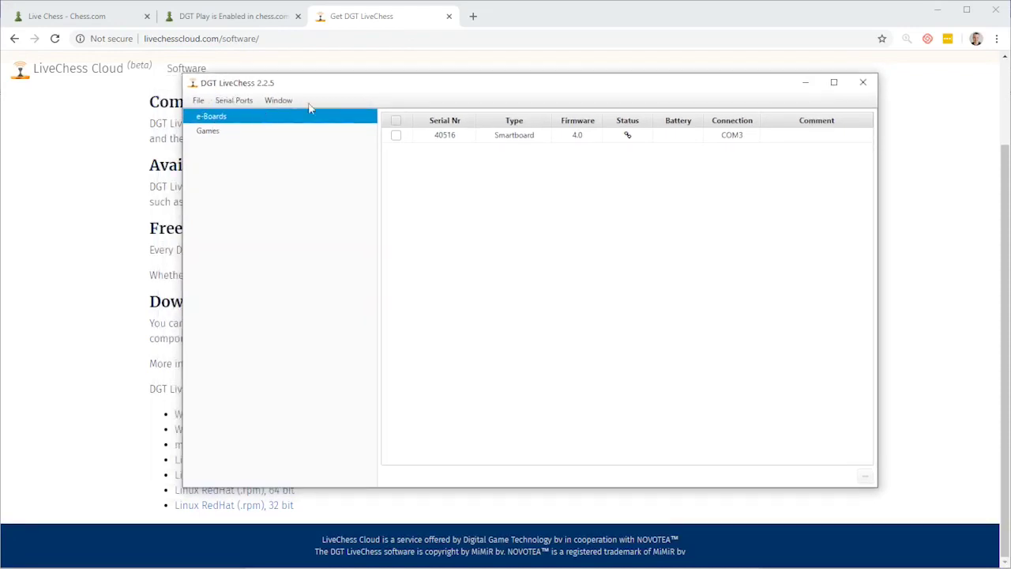
Google 'chess.com chrome voice extension' in a new tab and open the Chess.com Voice Commentary result
click(472, 17)
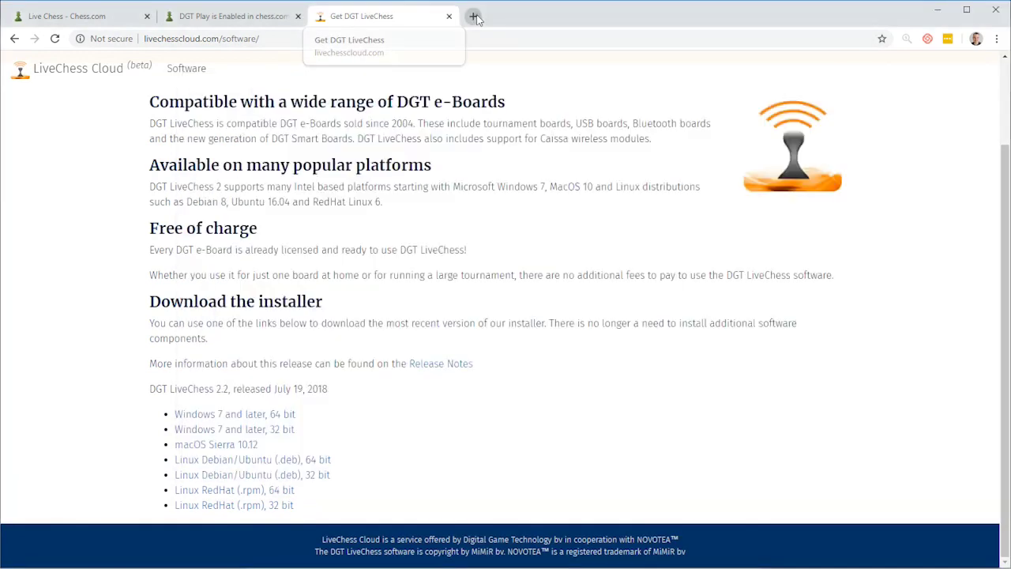
text(chess.com)
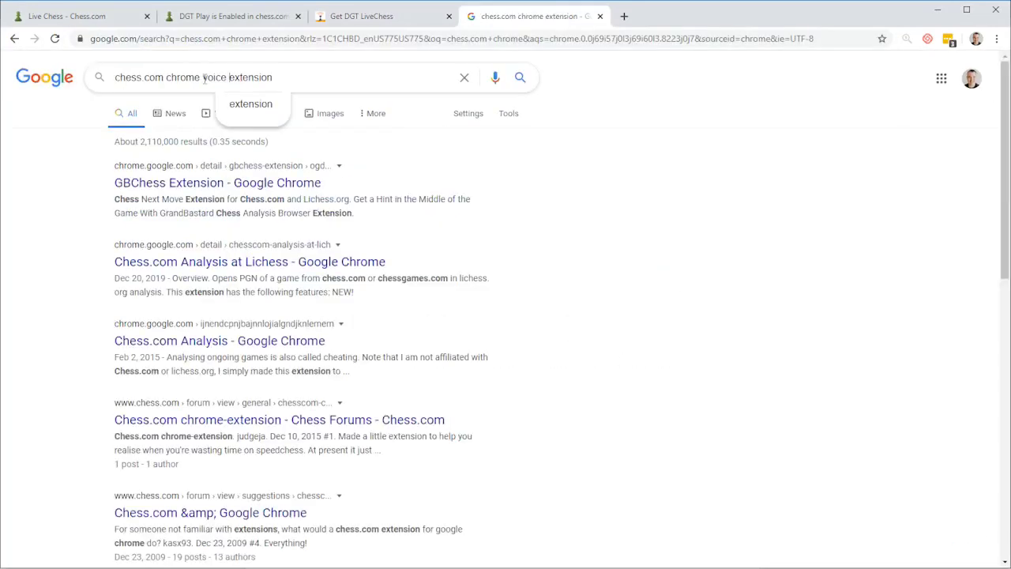
key(Return)
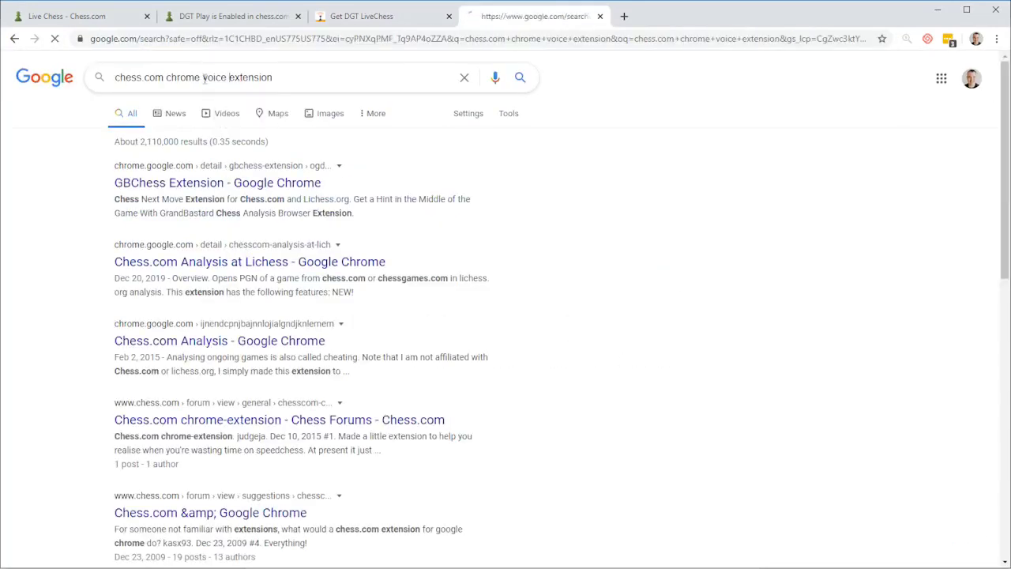
click(159, 184)
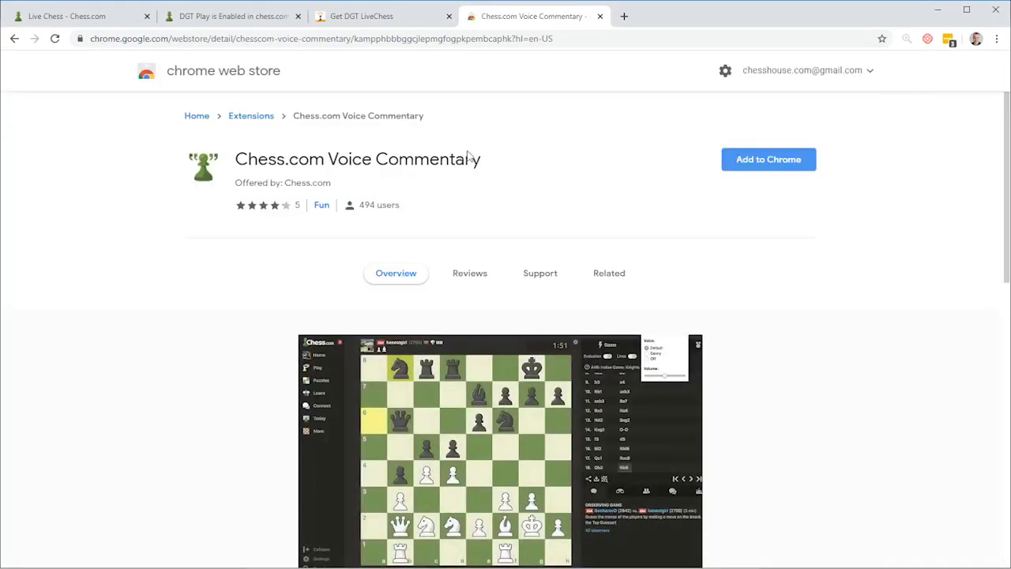
Add the Chess.com Voice Commentary extension to Chrome and dismiss the added notice
click(769, 165)
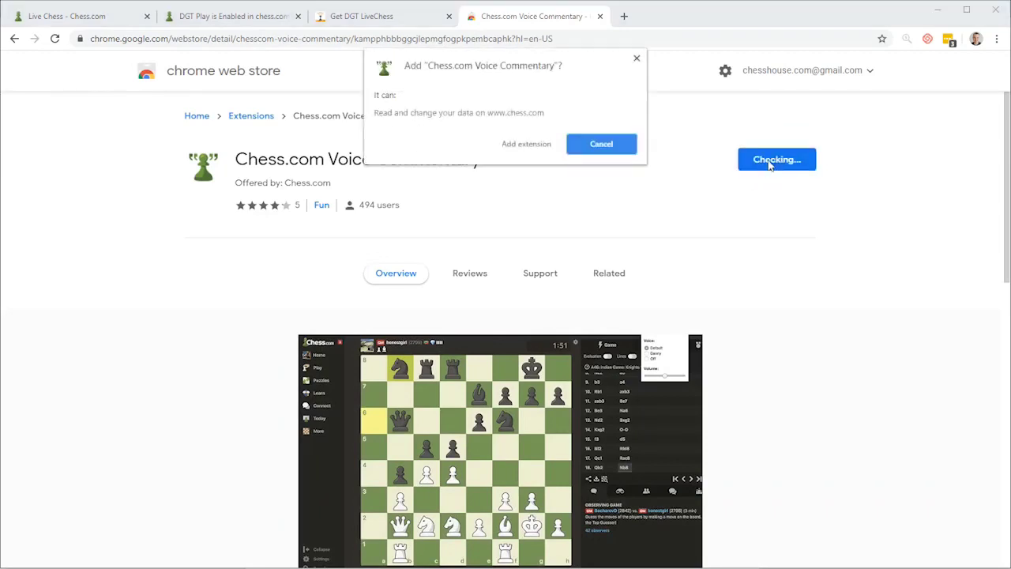
click(523, 144)
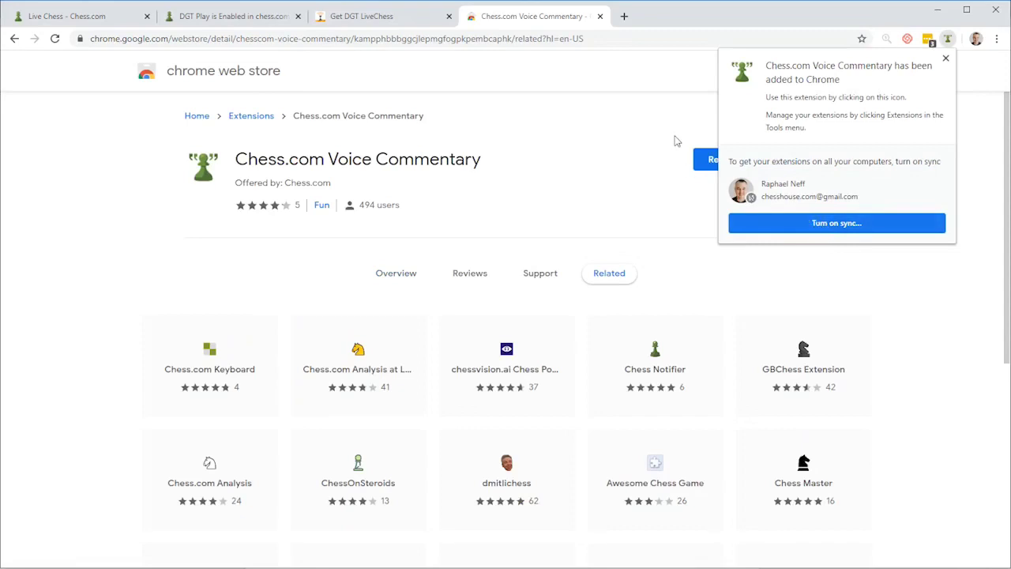
click(945, 60)
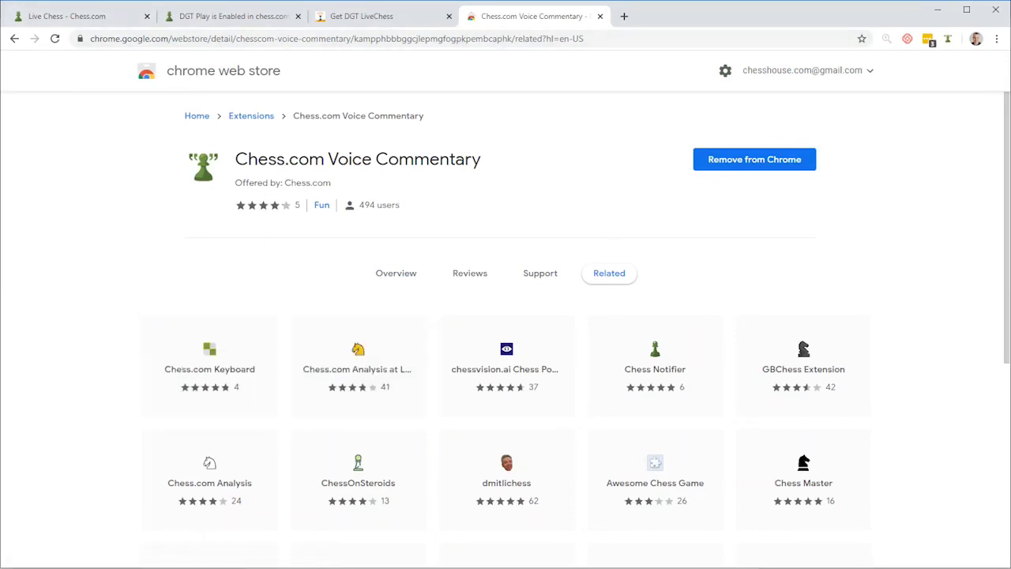
click(994, 13)
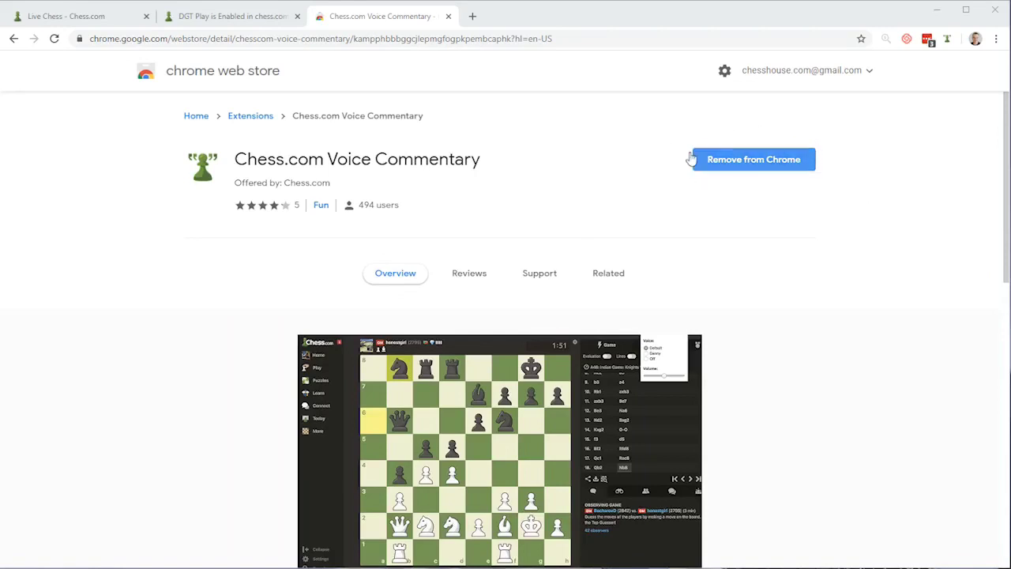
click(947, 39)
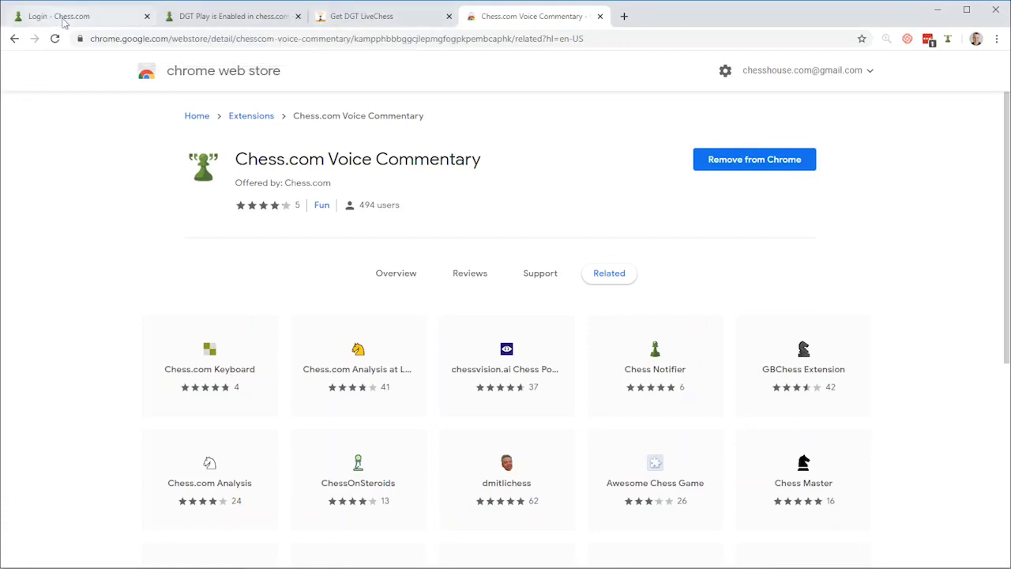
Log in to Chess.com, join Beta under Settings > Beta, and return to Play
click(63, 21)
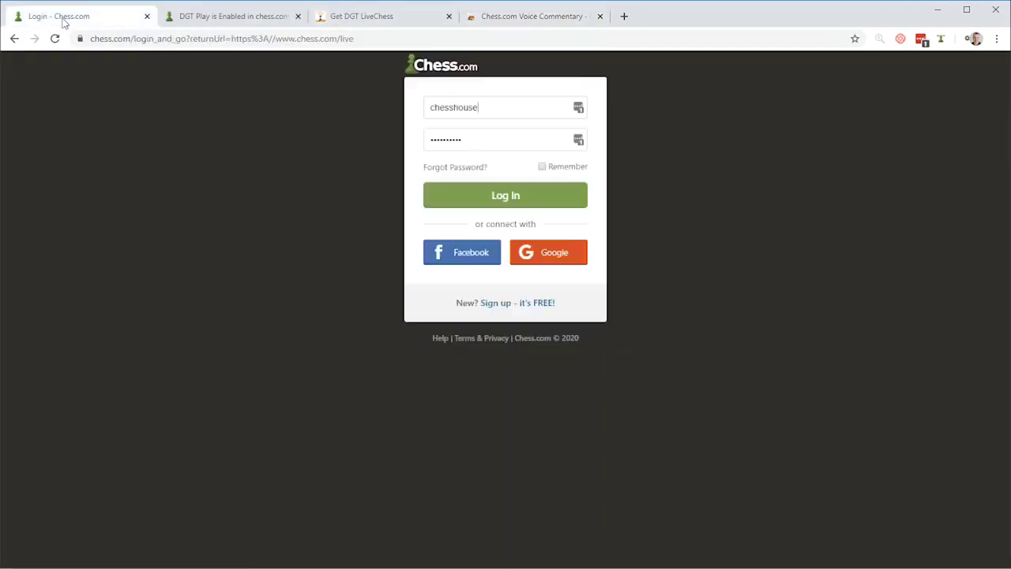
click(502, 199)
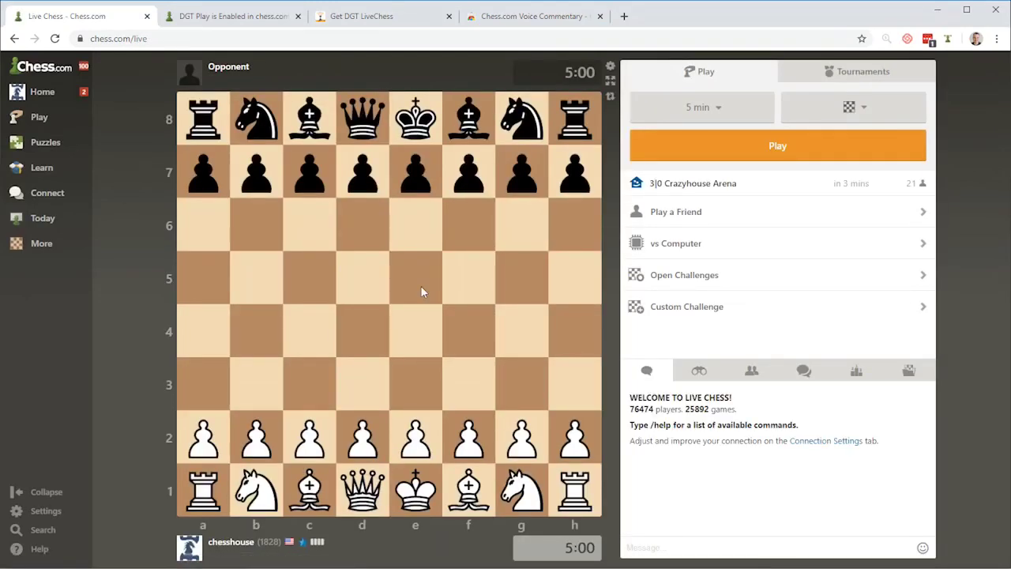
mouse_move(46, 514)
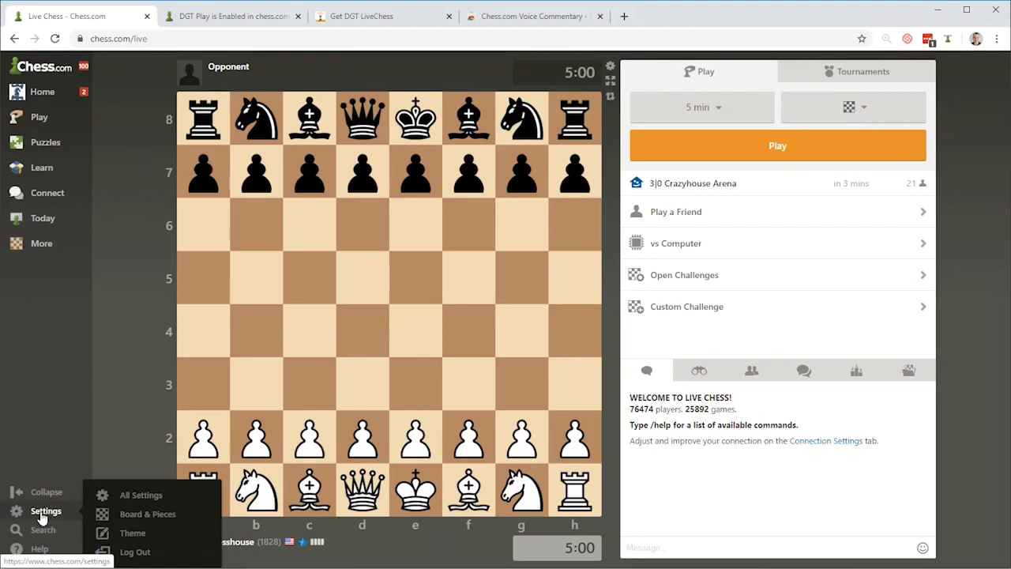
click(131, 498)
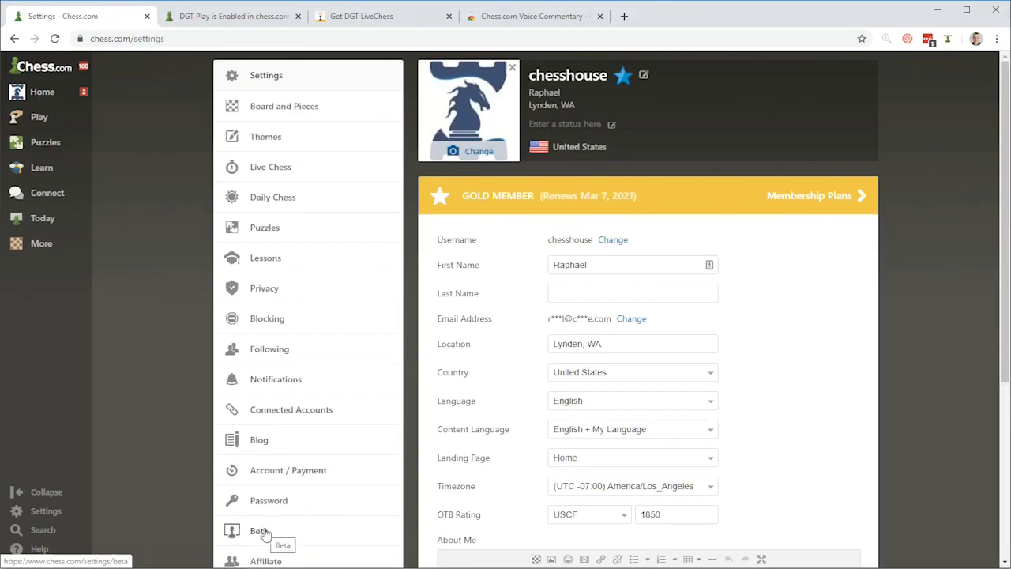
scroll(263, 525, down, 2)
click(259, 407)
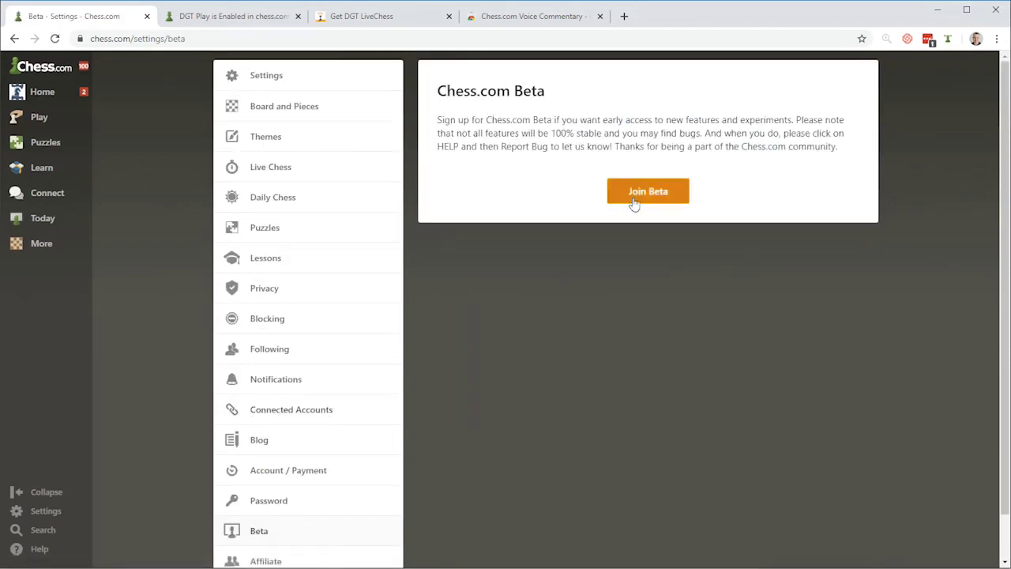
click(650, 194)
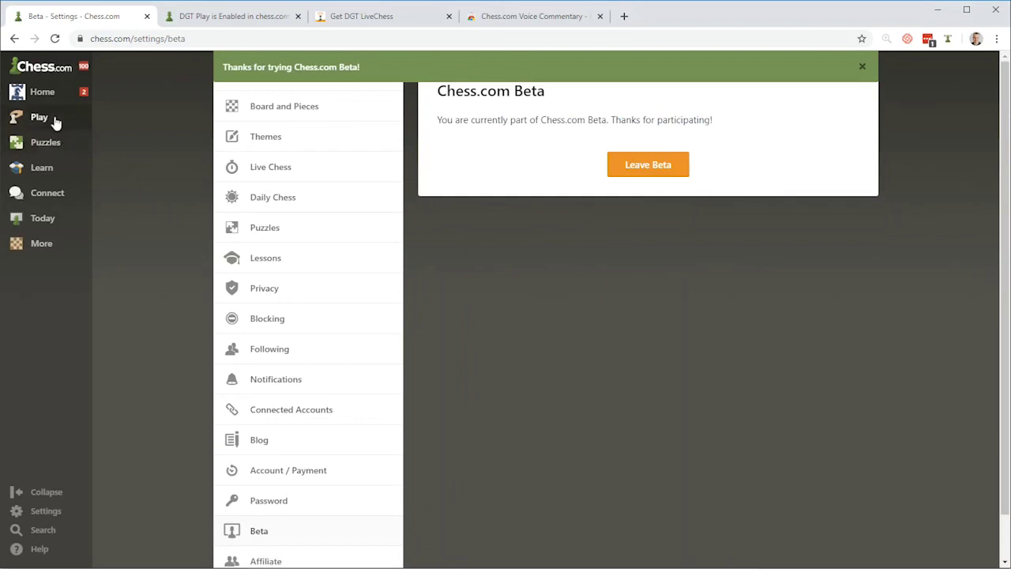
mouse_move(46, 98)
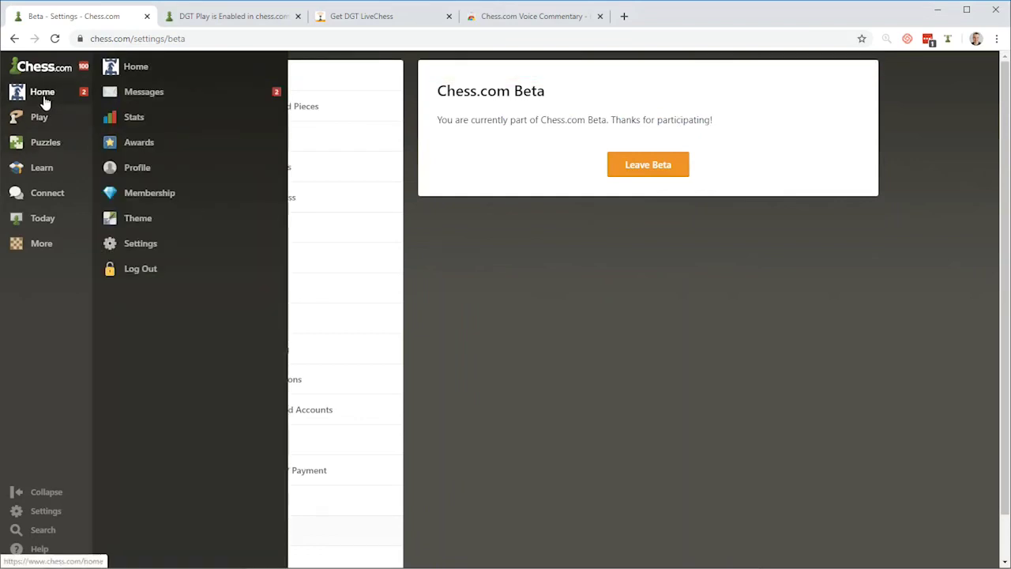
click(41, 121)
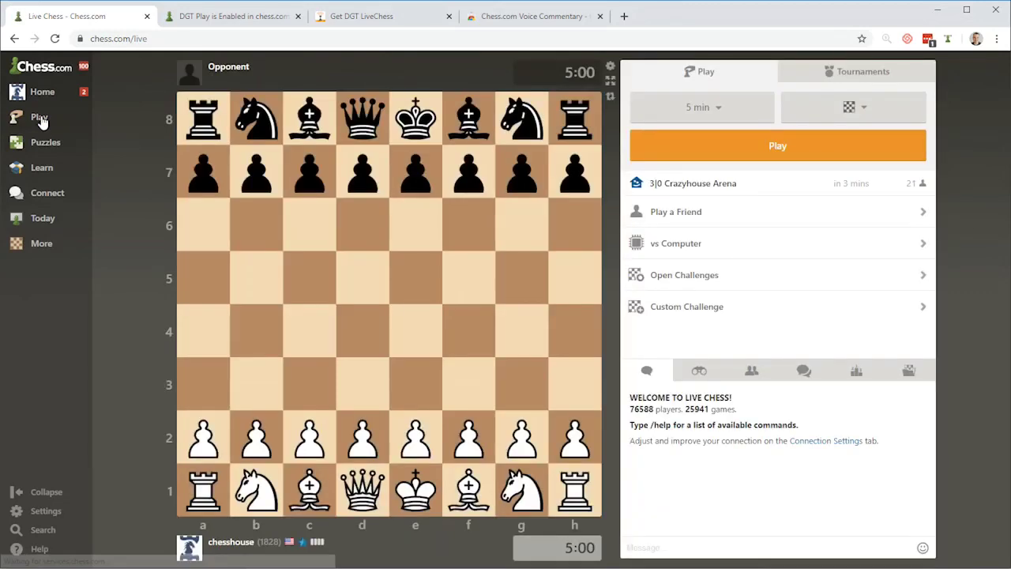
Switch the DGT Smart Board option on in the live board settings and save
click(611, 68)
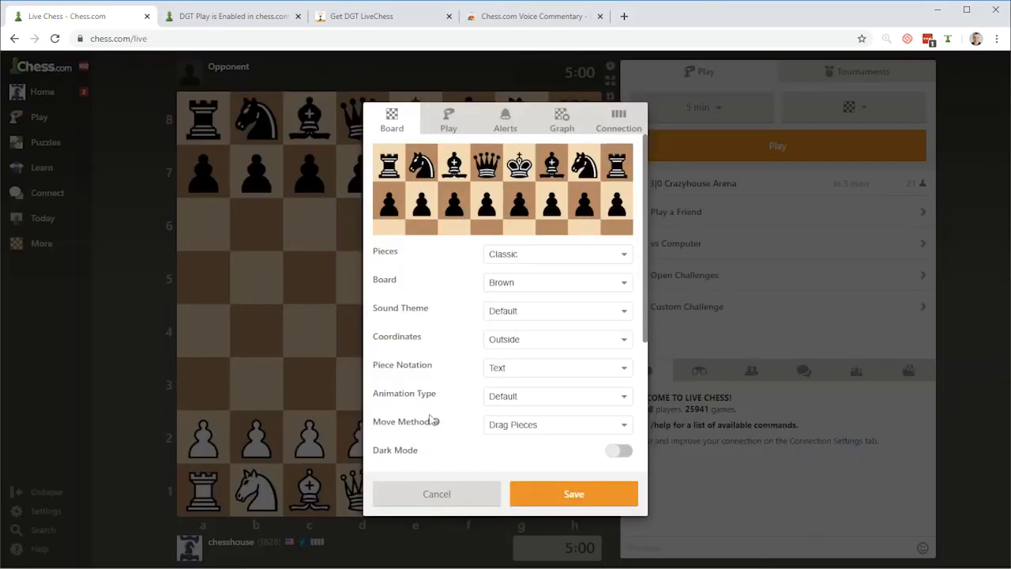
scroll(448, 403, down, 3)
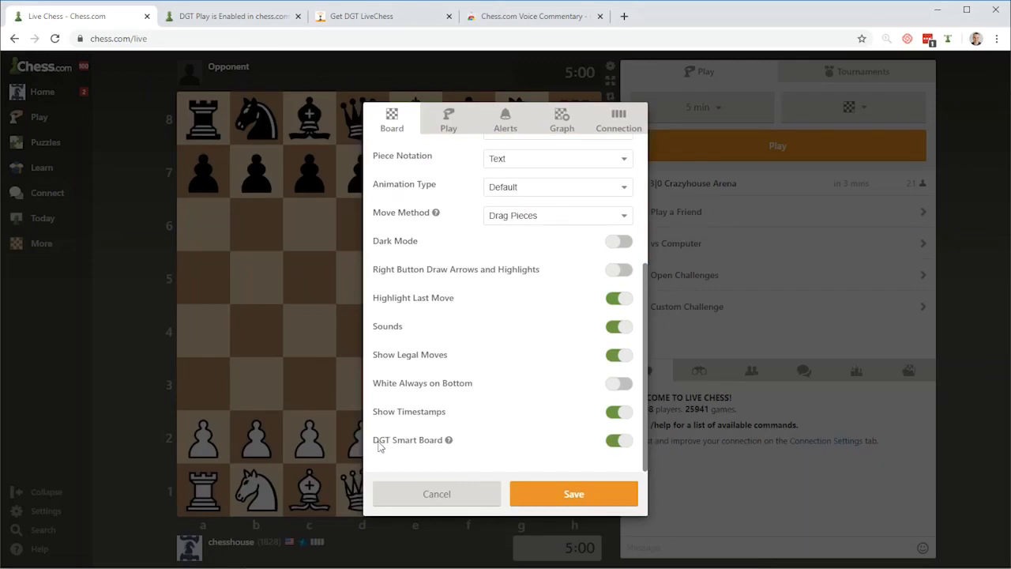
mouse_move(449, 443)
click(623, 445)
click(615, 441)
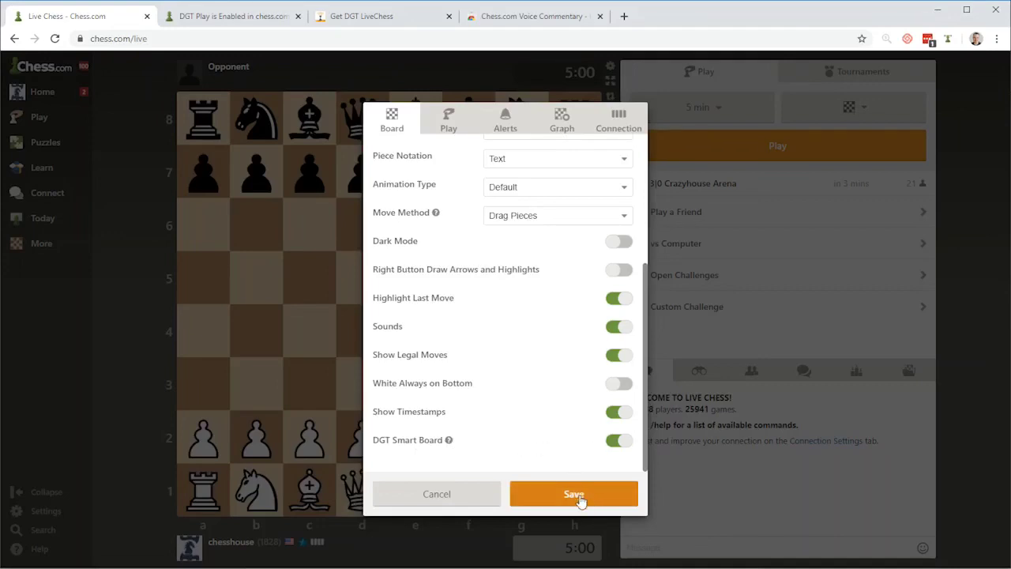
click(577, 495)
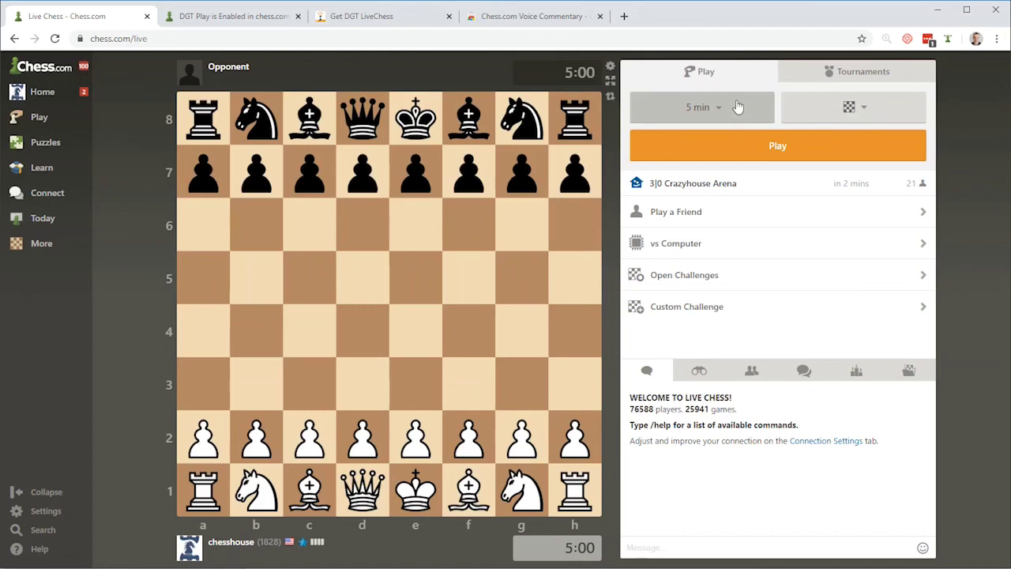
Start searching for a 5 min Blitz opponent from the Play panel
click(771, 148)
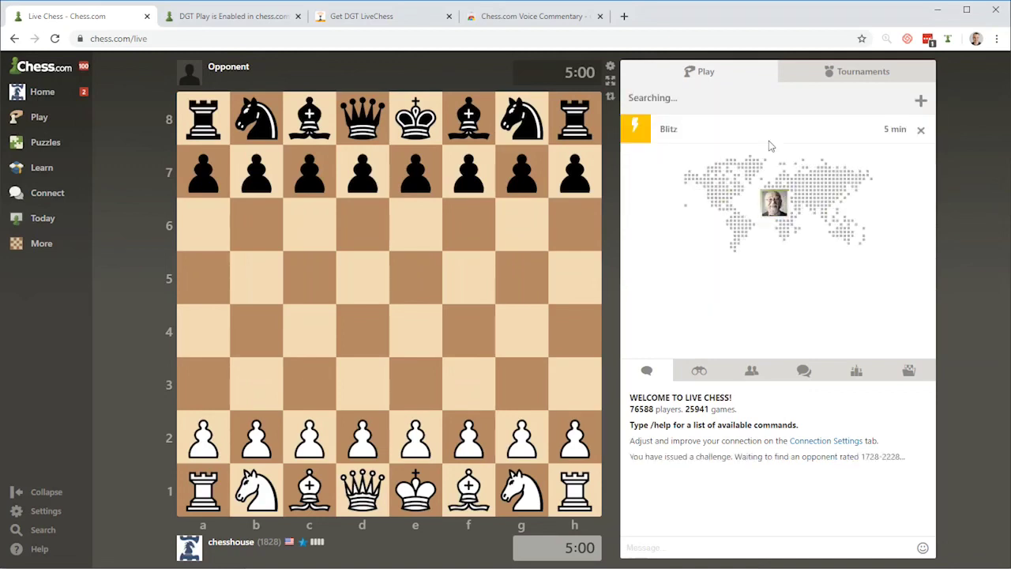